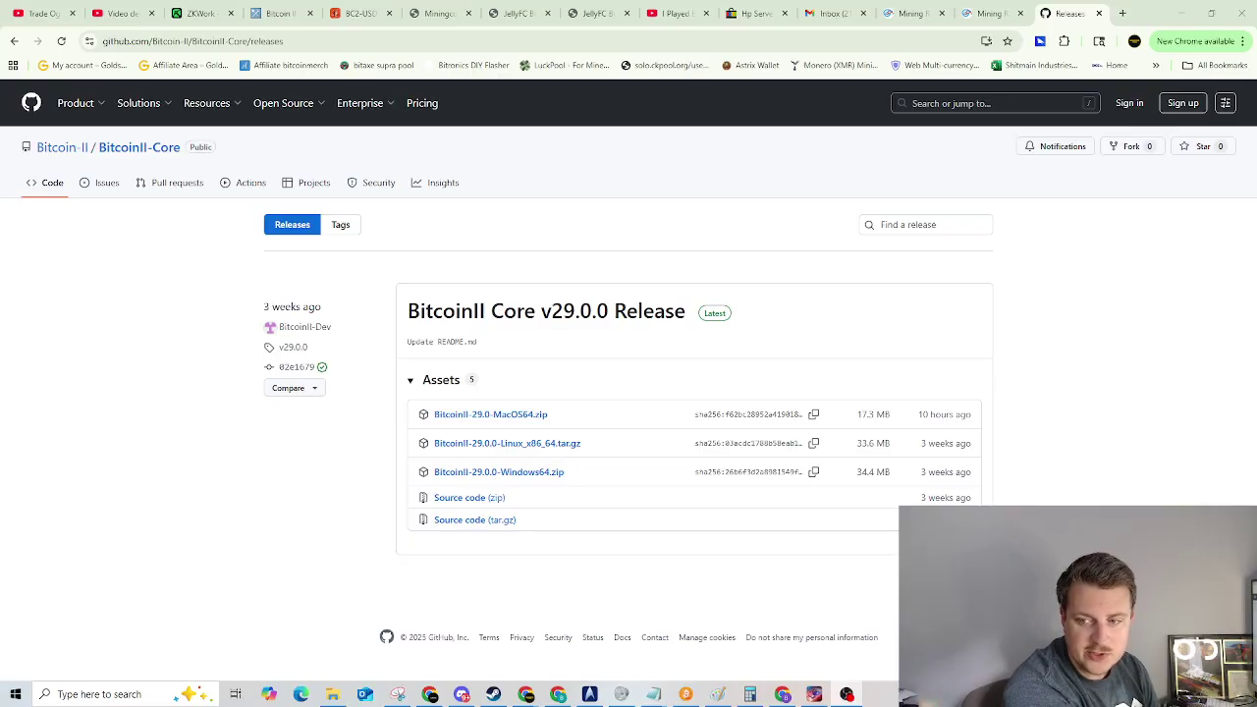
# Extract the BitcoinII-29.0.0-Windows64 zip in Downloads to its default destination folder.
pyautogui.hotkey('alt', 'Tab')
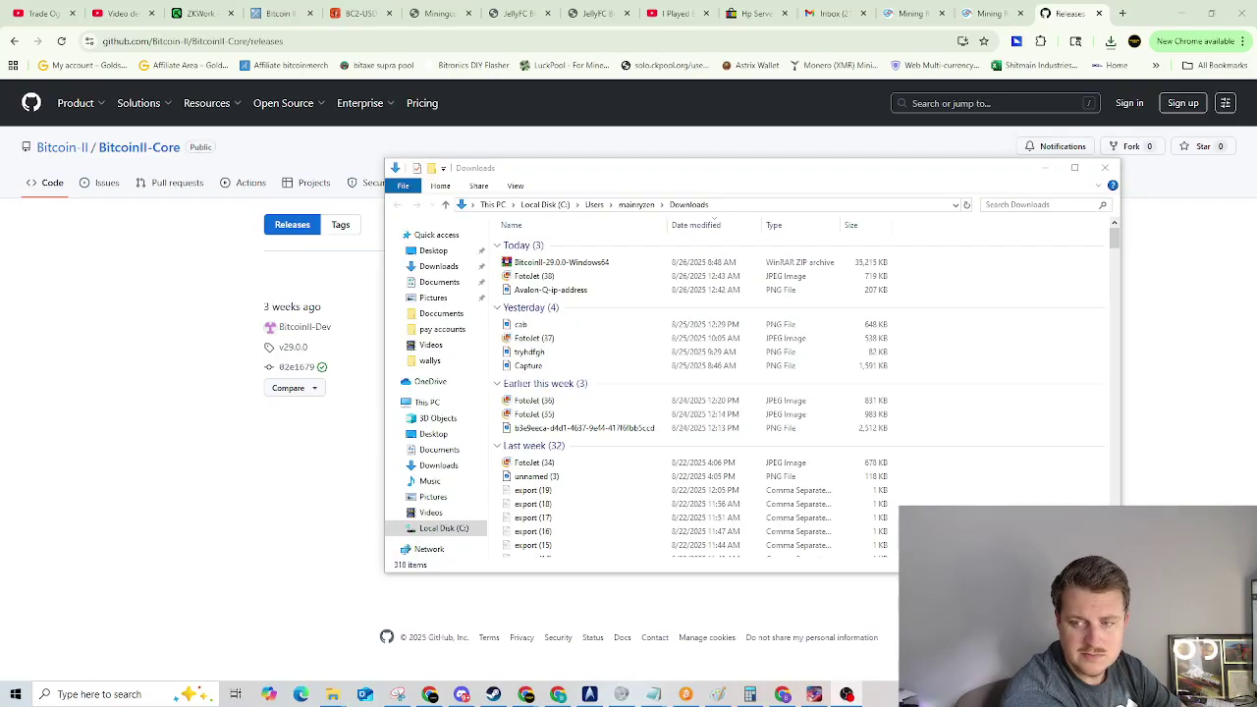
pyautogui.click(580, 263)
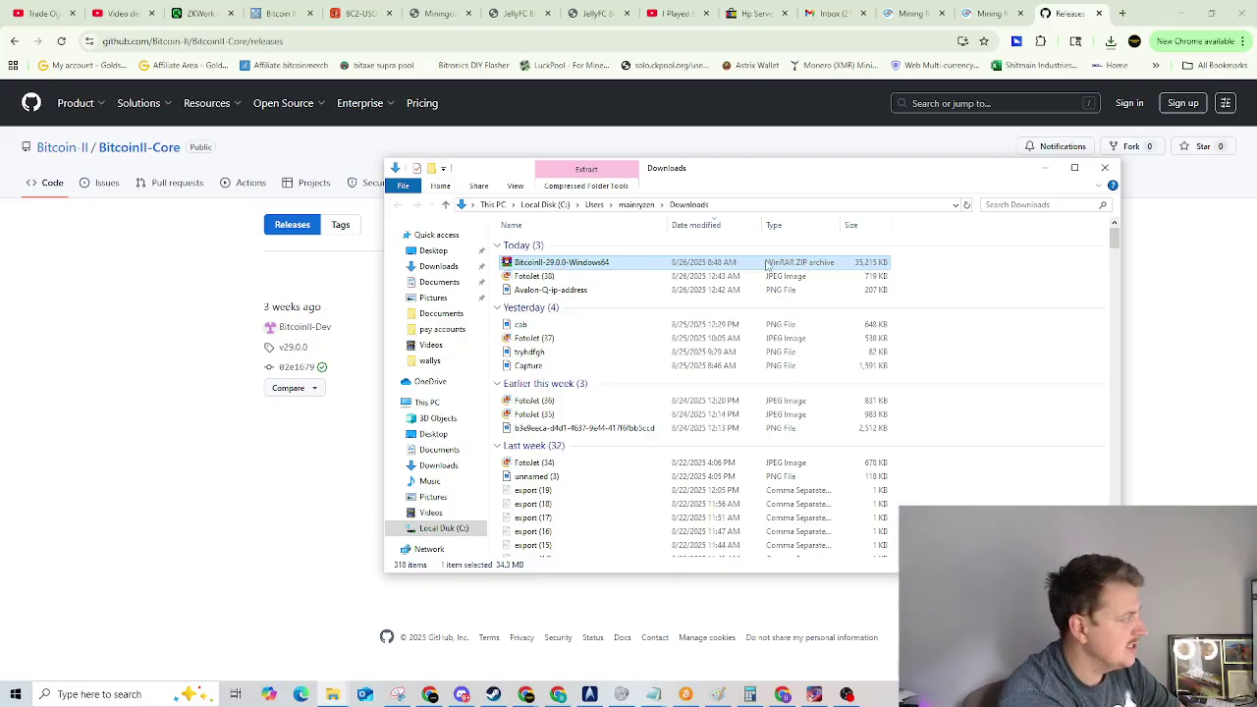
pyautogui.rightClick(808, 267)
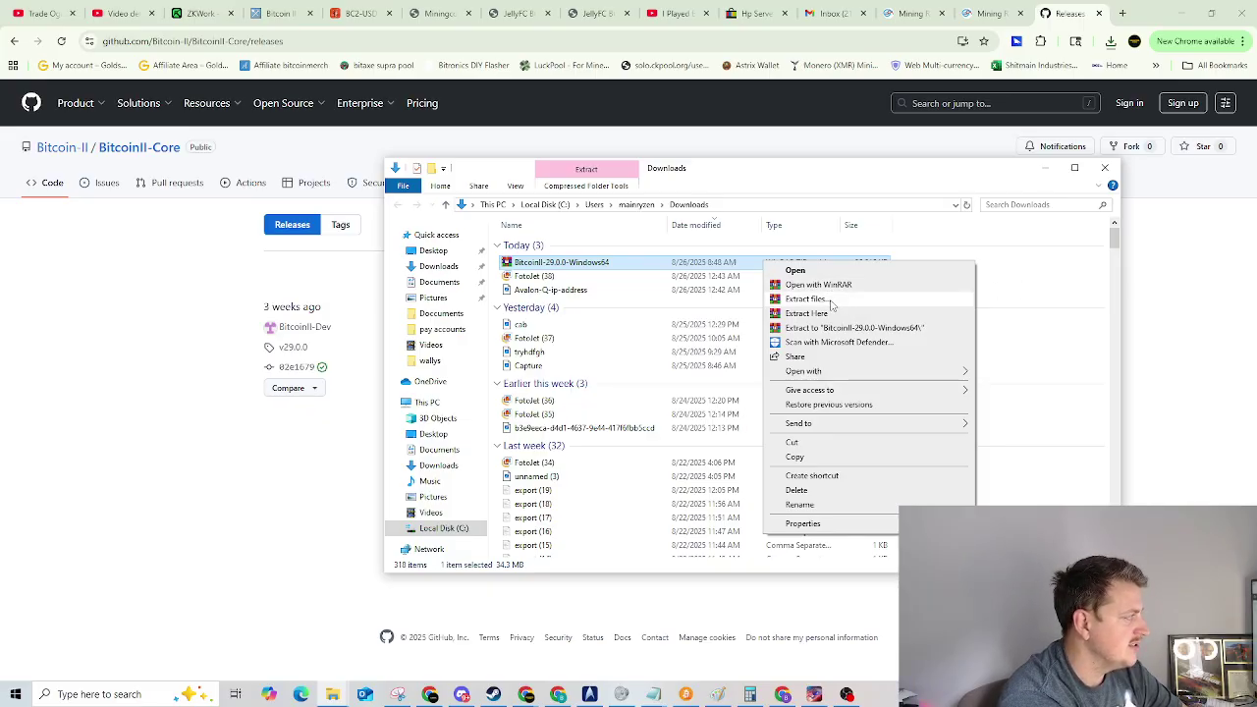
pyautogui.click(831, 300)
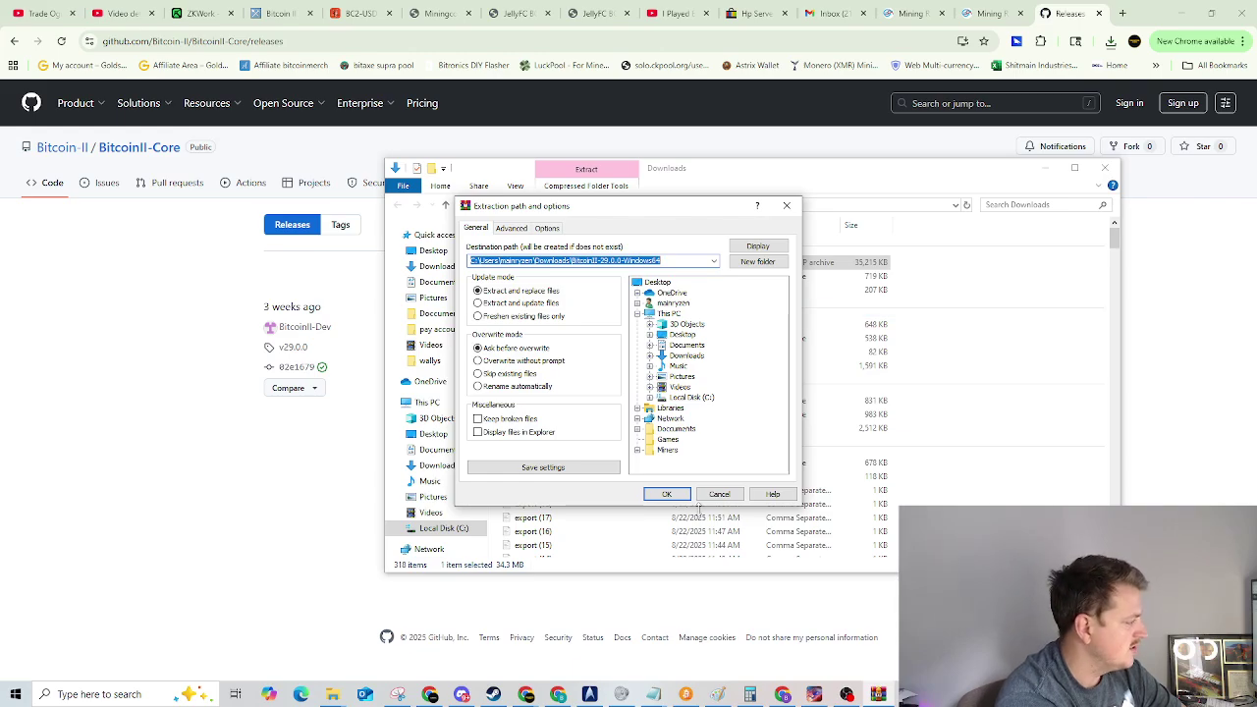
pyautogui.click(677, 497)
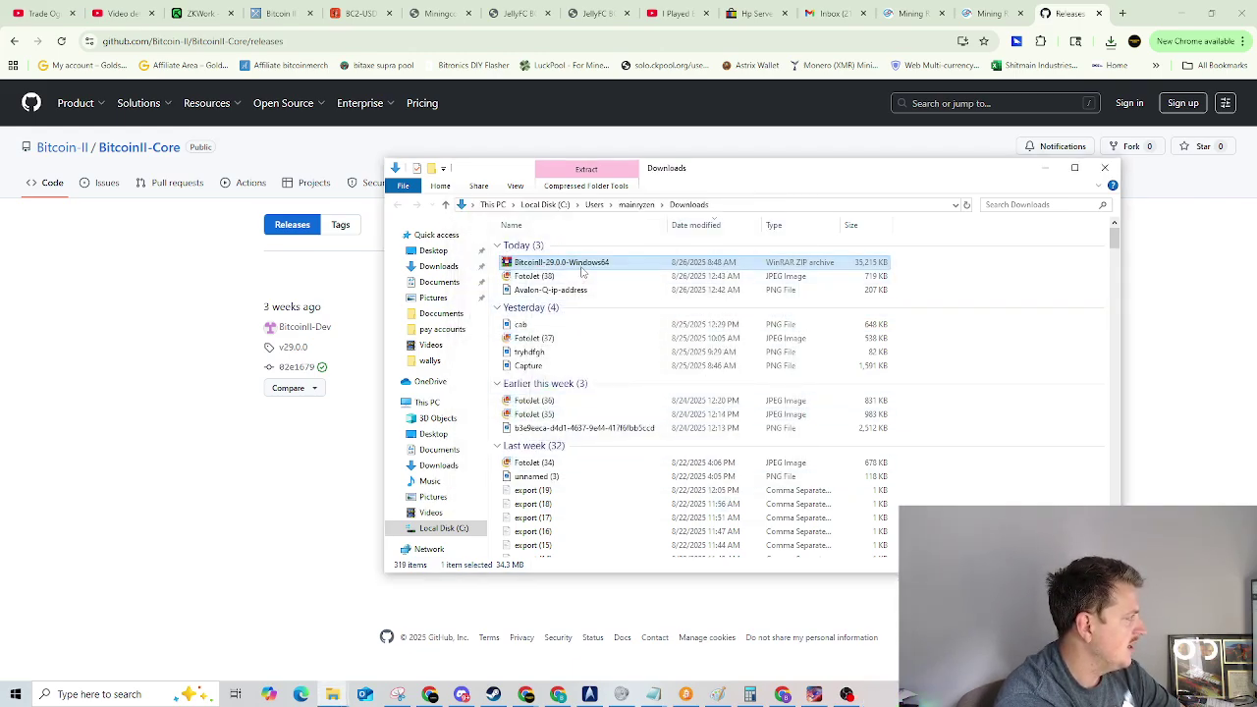
# Check the extracted BitcoinII-29.0.0-Windows64 folder's applications, then return to Downloads.
pyautogui.click(542, 306)
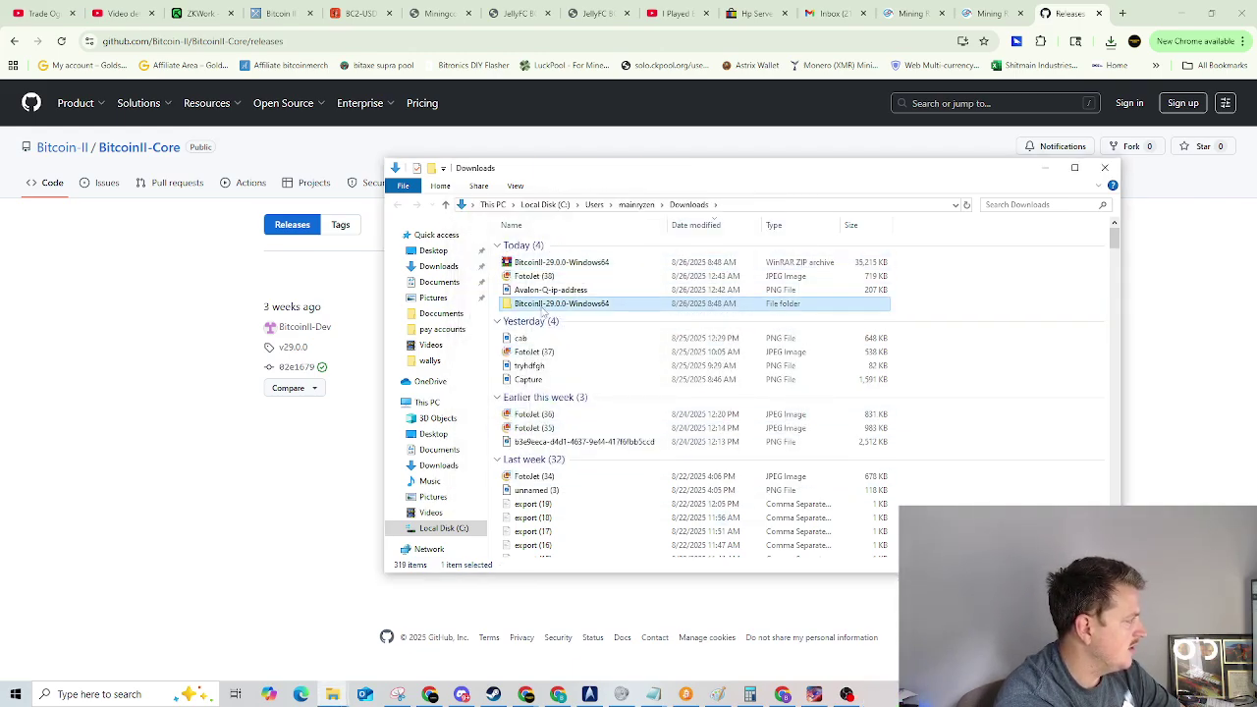
pyautogui.doubleClick(542, 306)
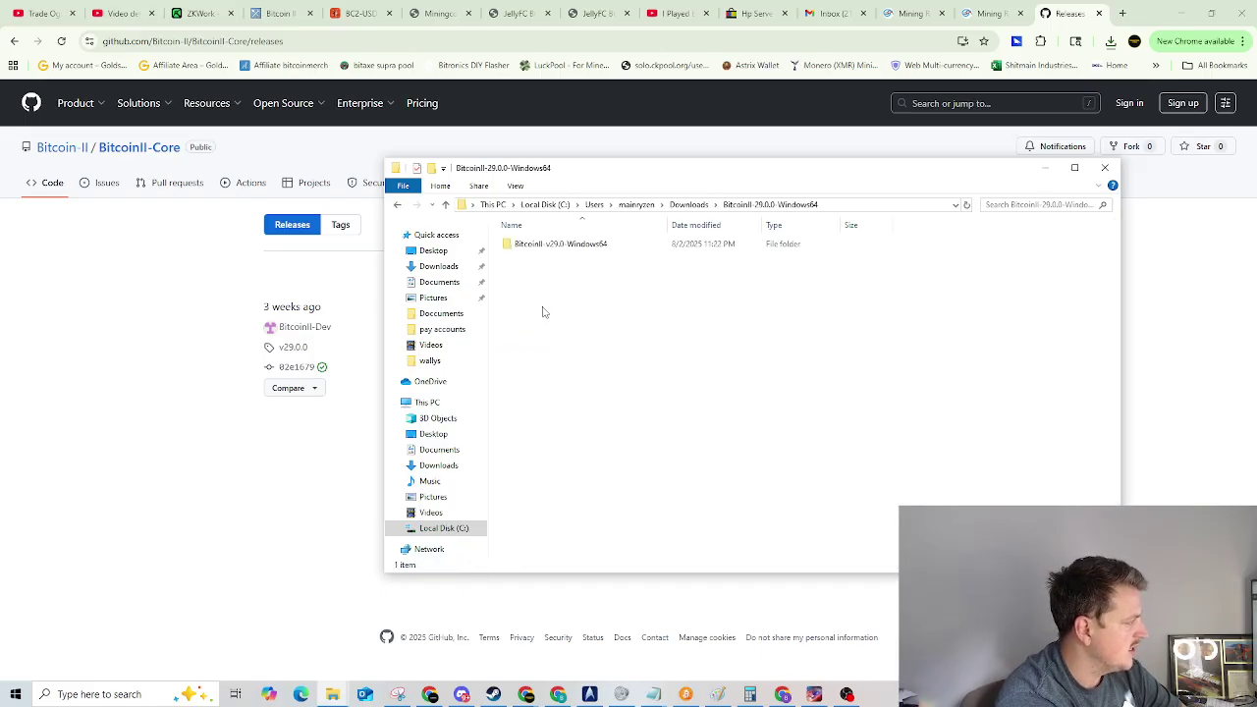
pyautogui.doubleClick(623, 247)
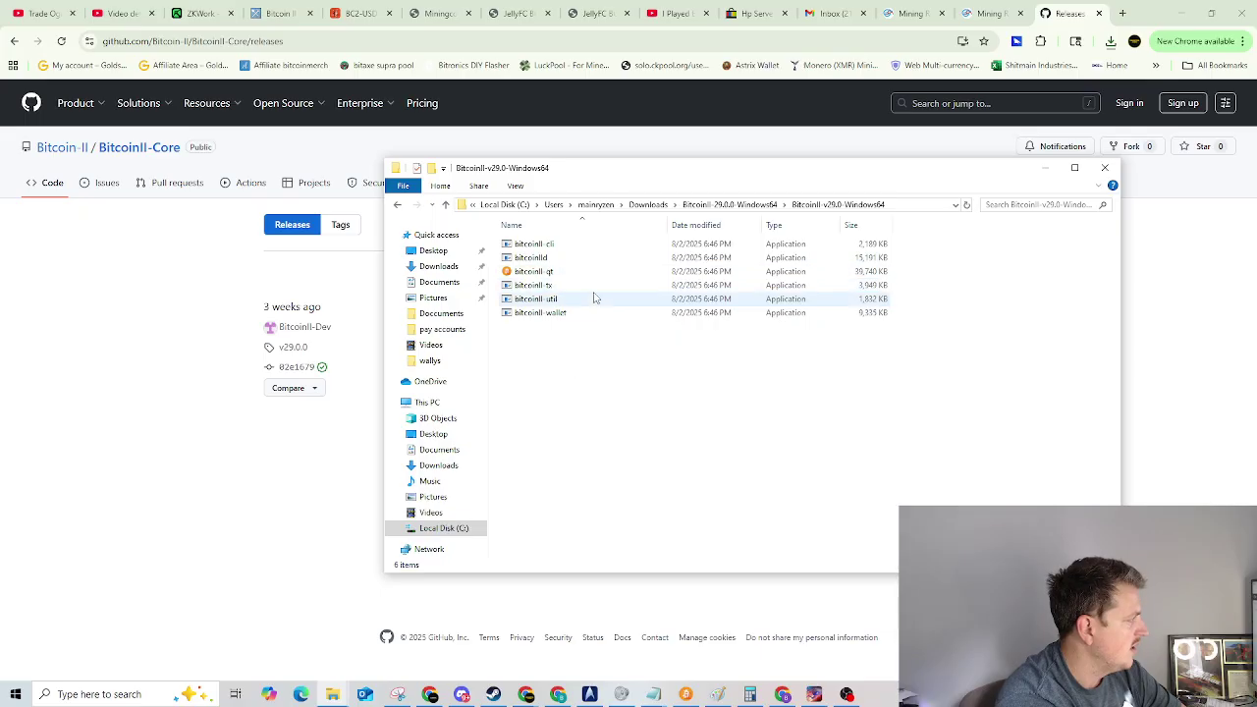
pyautogui.click(398, 204)
pyautogui.click(398, 205)
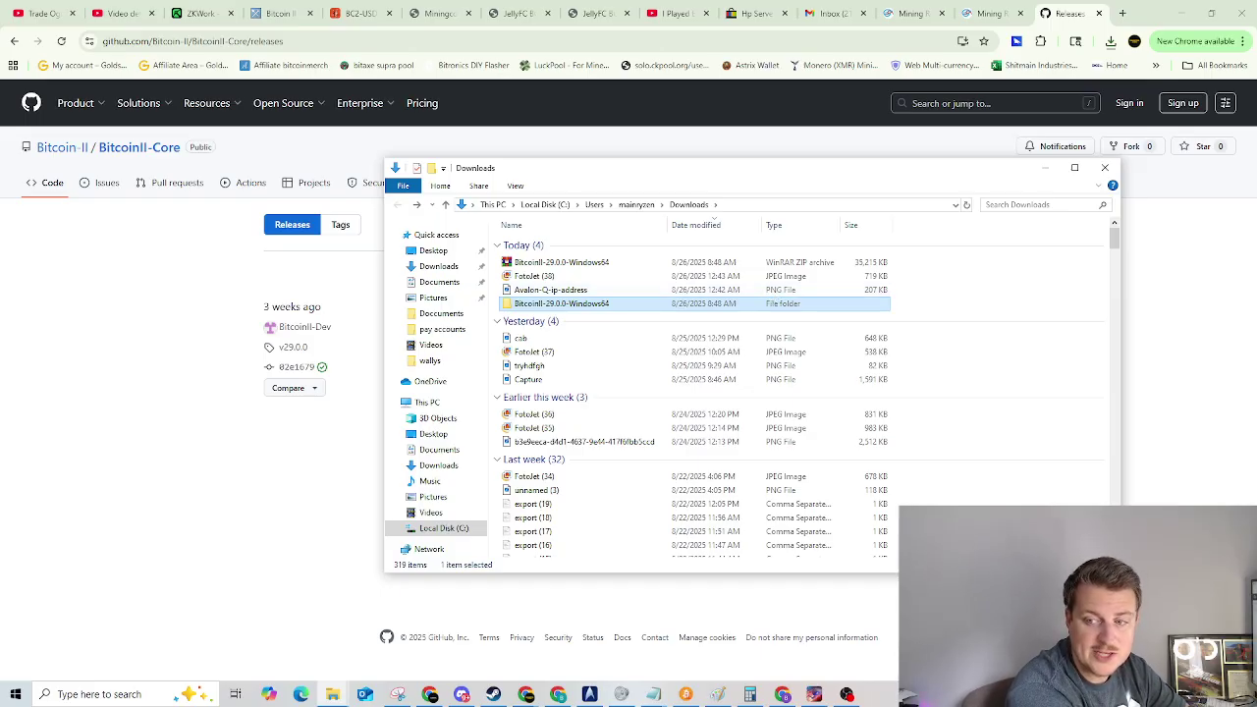
# Show the Miners folder contents as large icons.
pyautogui.hotkey('alt', 'Tab')
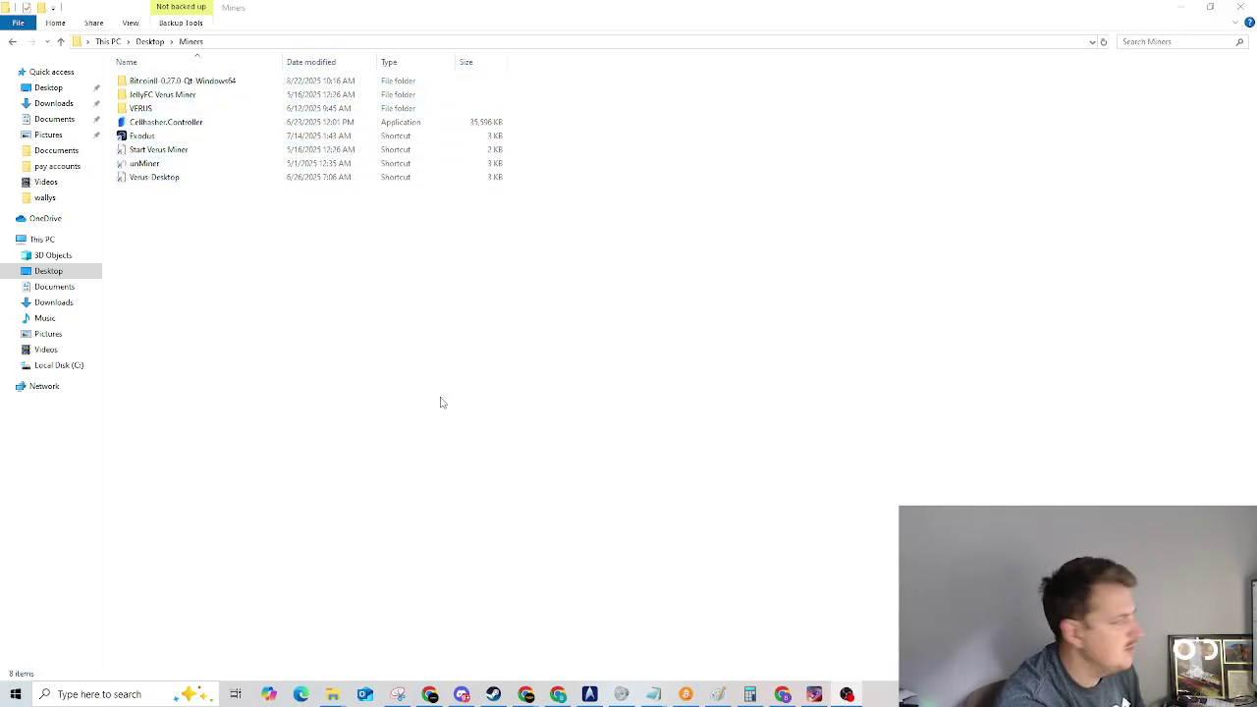
pyautogui.rightClick(417, 266)
pyautogui.moveTo(512, 295)
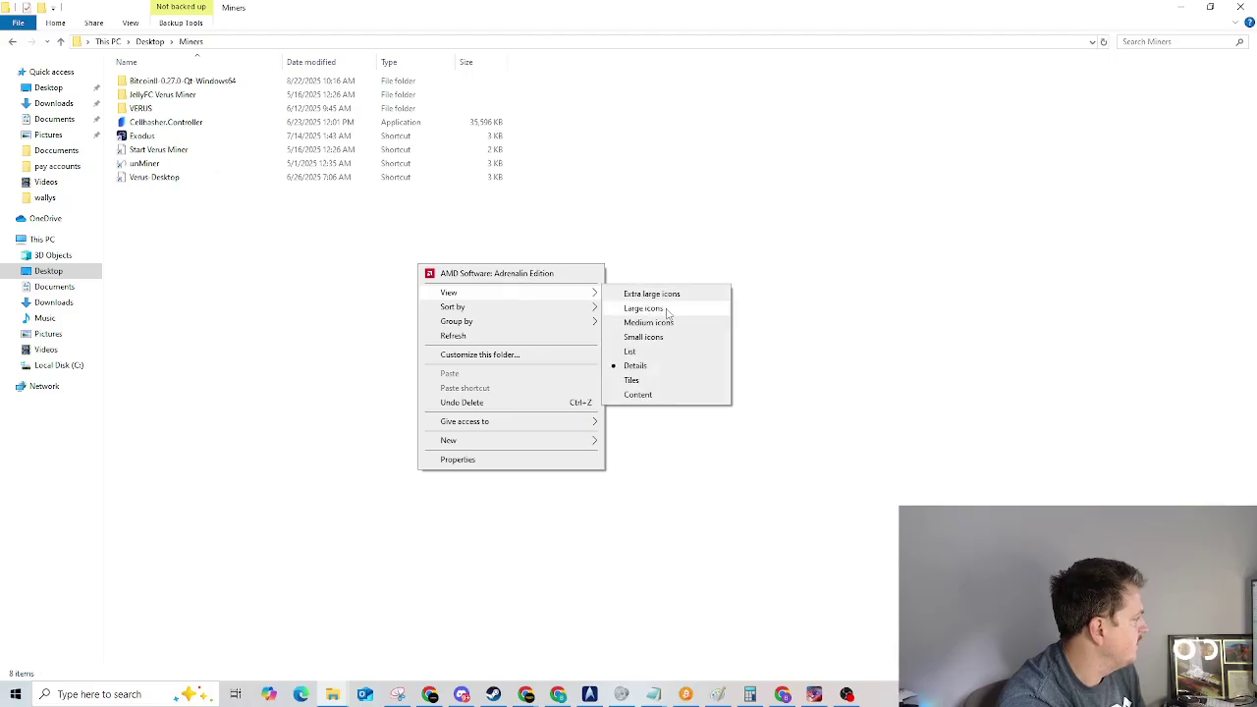
pyautogui.click(666, 324)
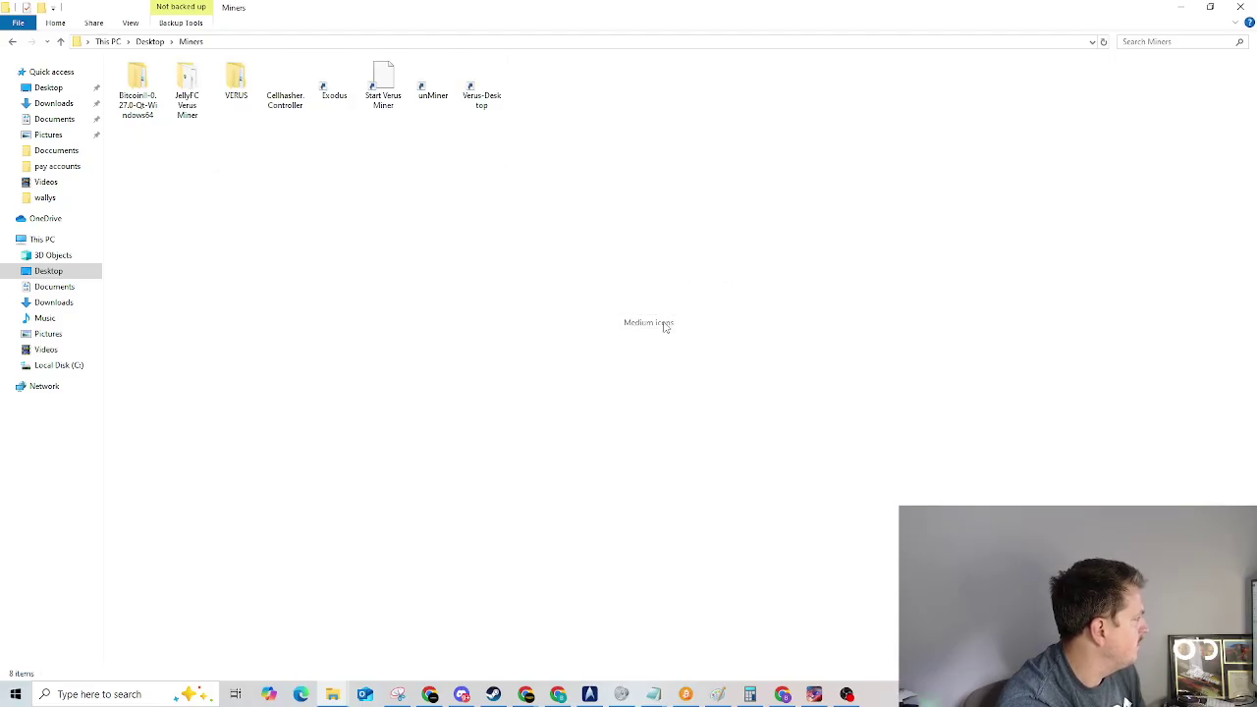
pyautogui.rightClick(474, 243)
pyautogui.moveTo(603, 271)
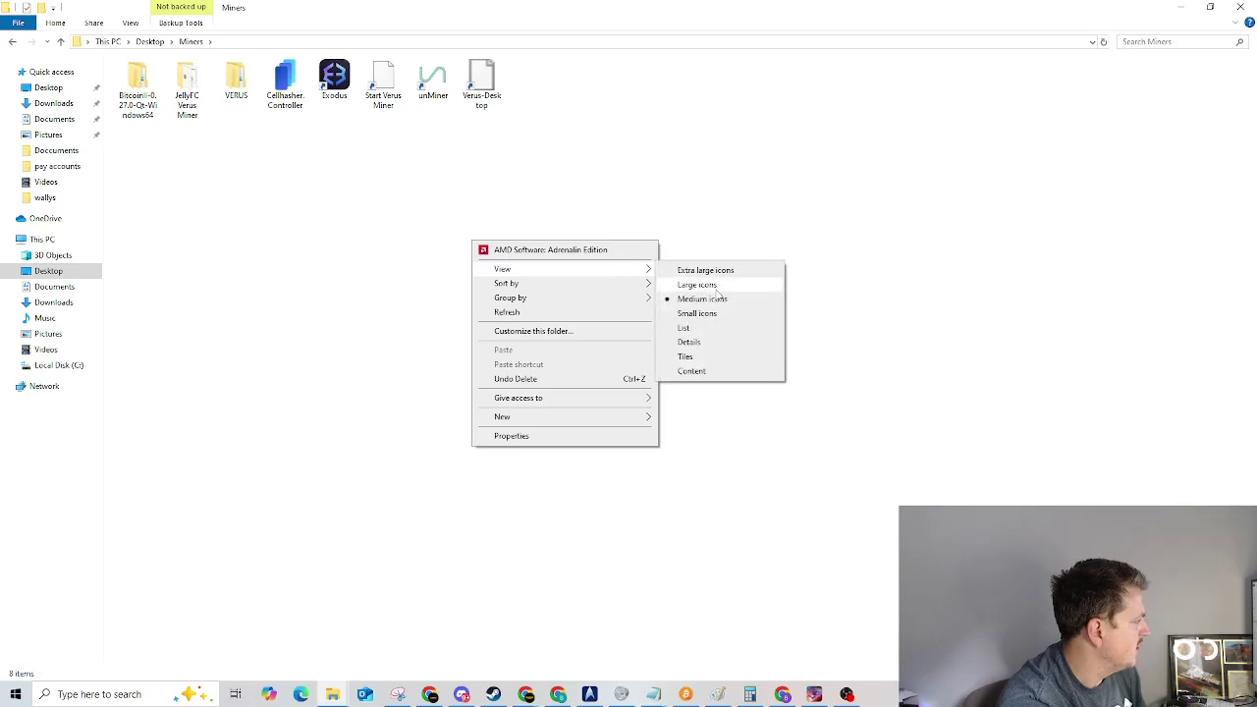
pyautogui.click(718, 290)
# Open BitcoinII-0.27.0-Qt-Windows64 and its inner folder holding bitcoinII-qt.
pyautogui.click(167, 132)
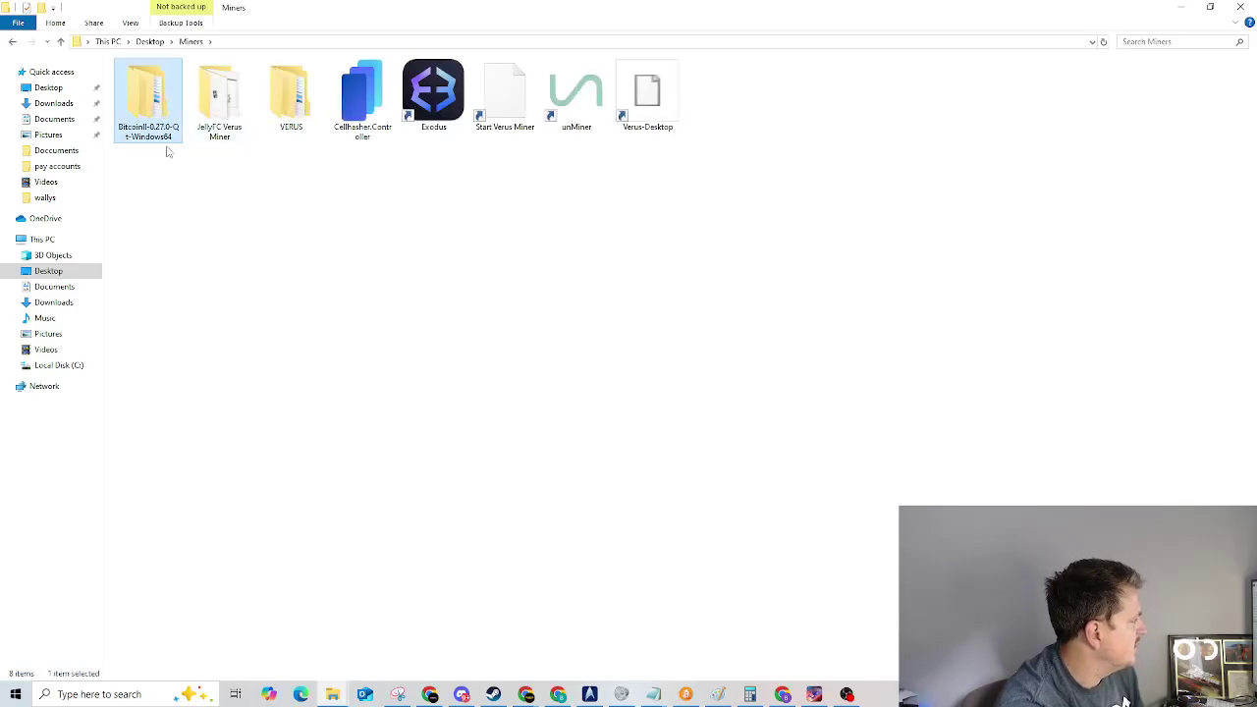
pyautogui.doubleClick(145, 93)
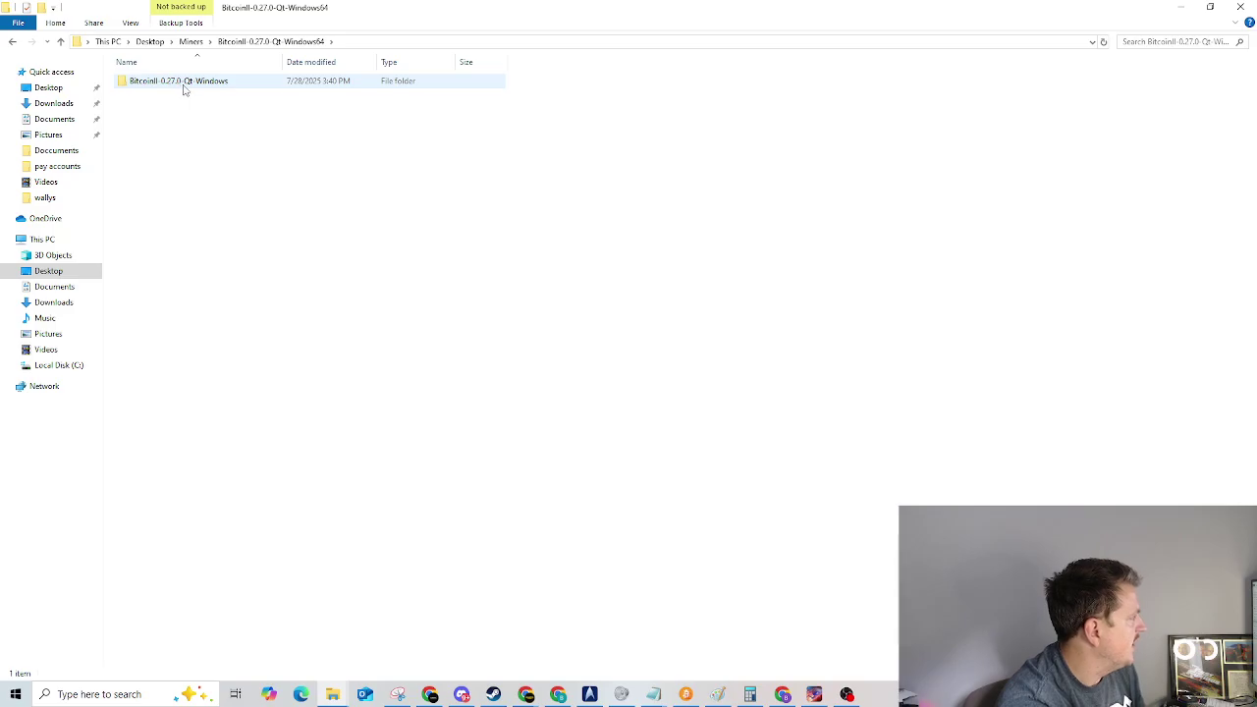
pyautogui.doubleClick(184, 85)
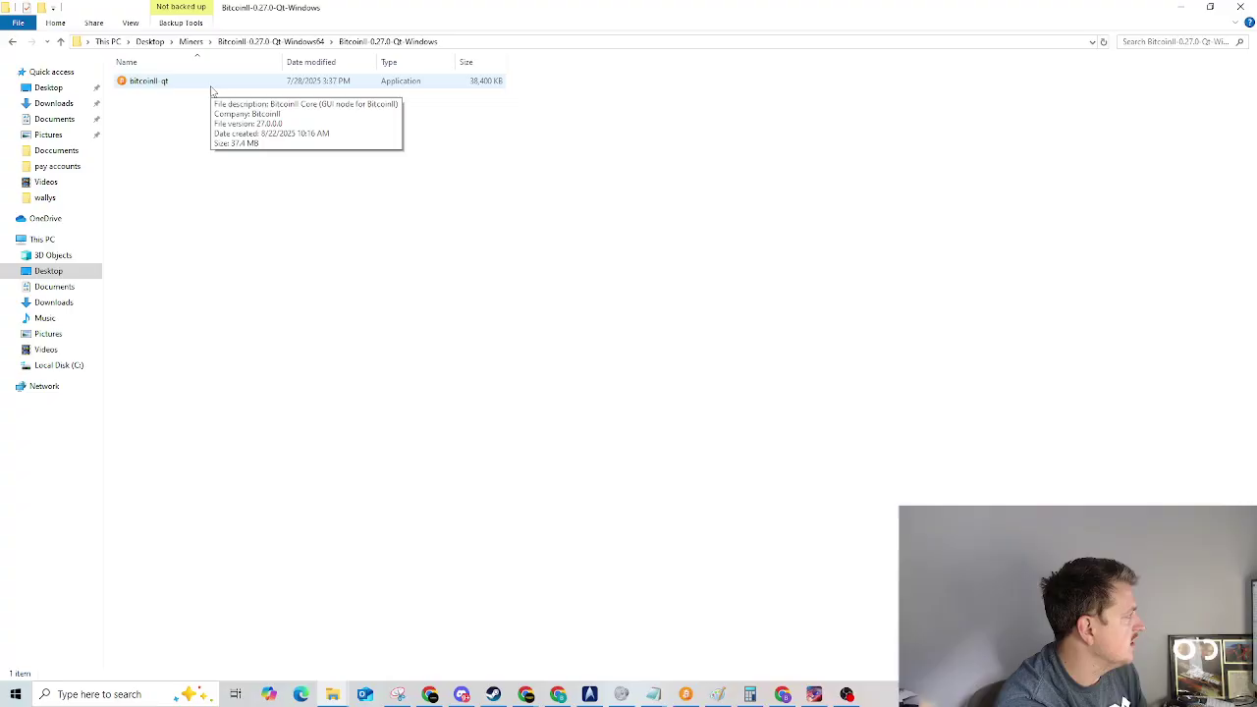
# Start the BitcoinII Core wallet 'test' from the taskbar and centre its window.
pyautogui.click(685, 695)
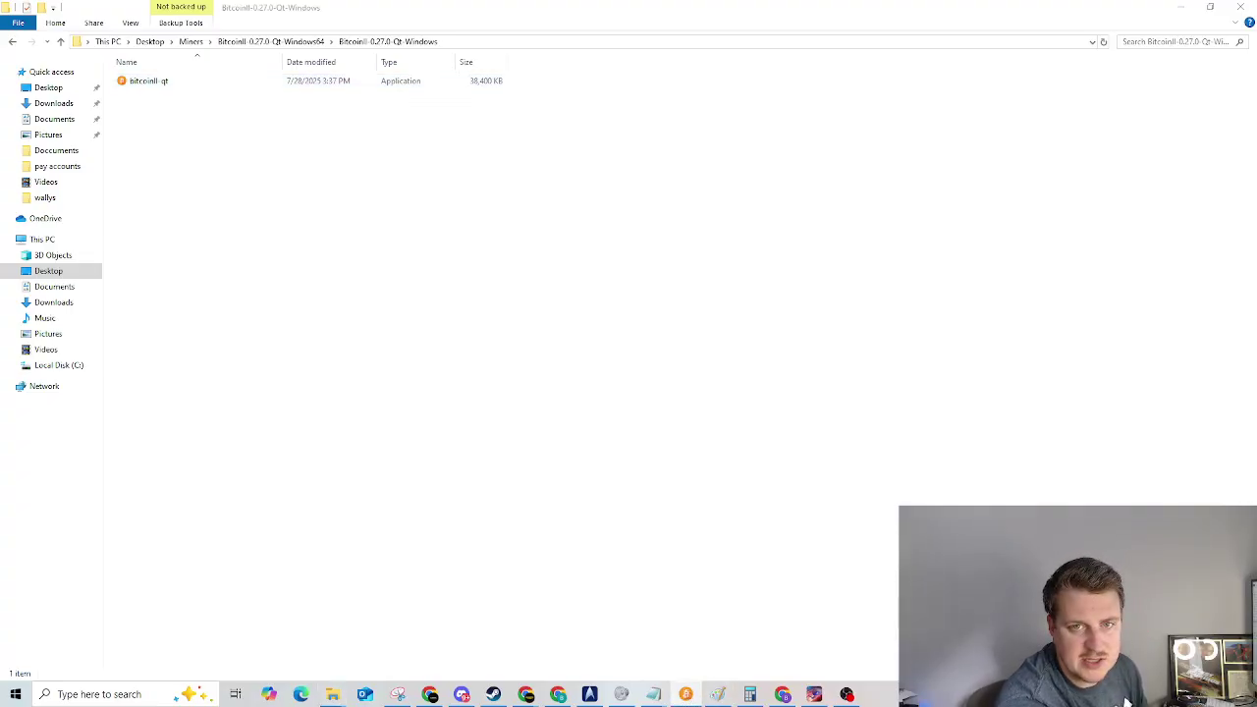
pyautogui.moveTo(593, 192); pyautogui.dragTo(533, 160)
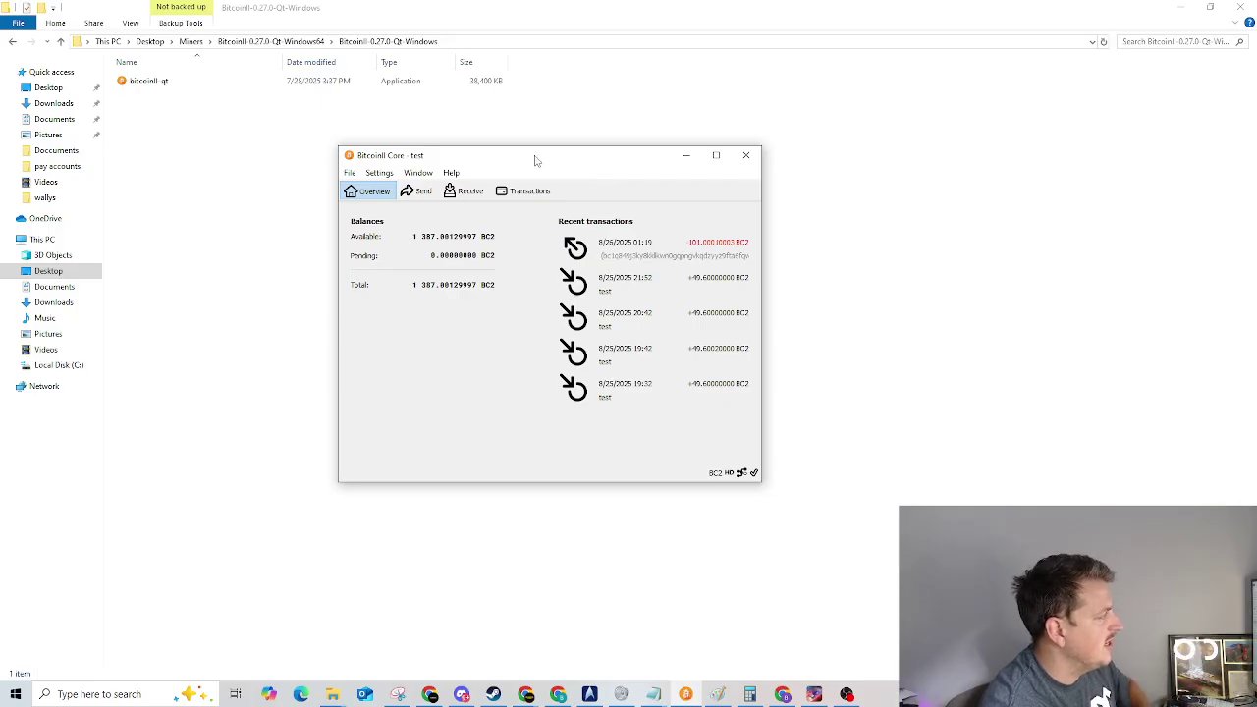
# On the Receive tab, open the 'test' payment request to show its address and QR code.
pyautogui.click(467, 192)
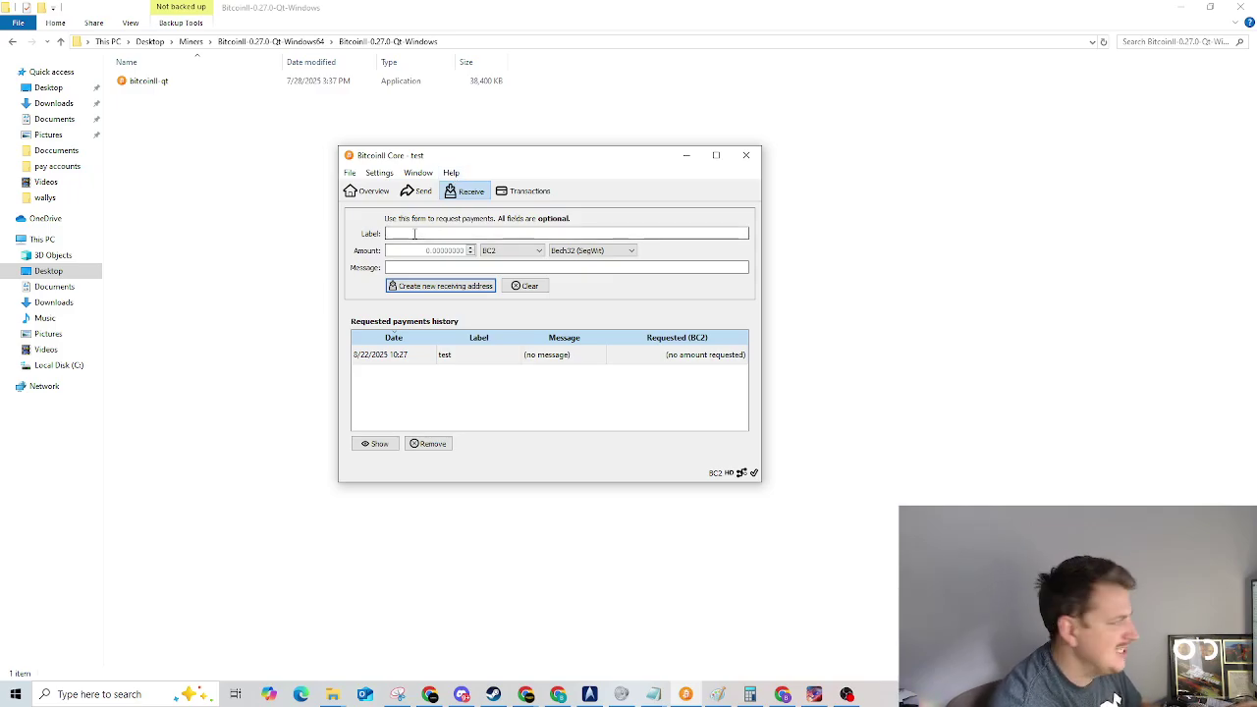
pyautogui.click(446, 285)
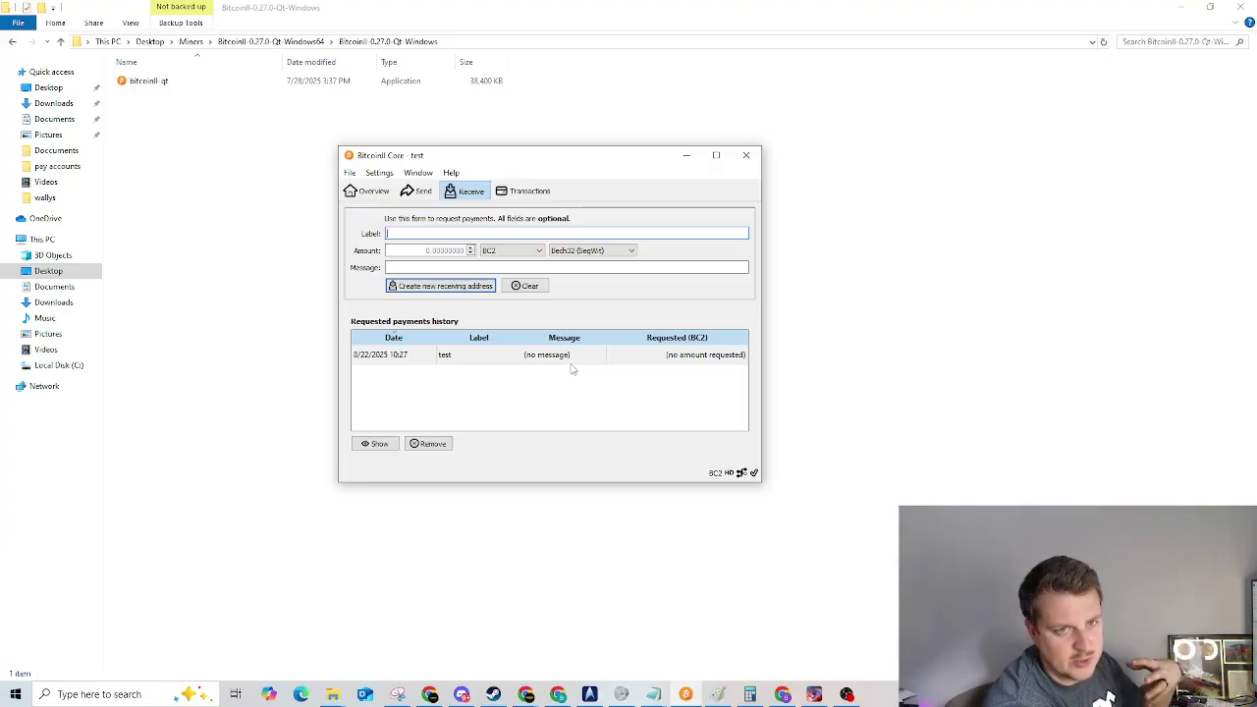
pyautogui.doubleClick(489, 356)
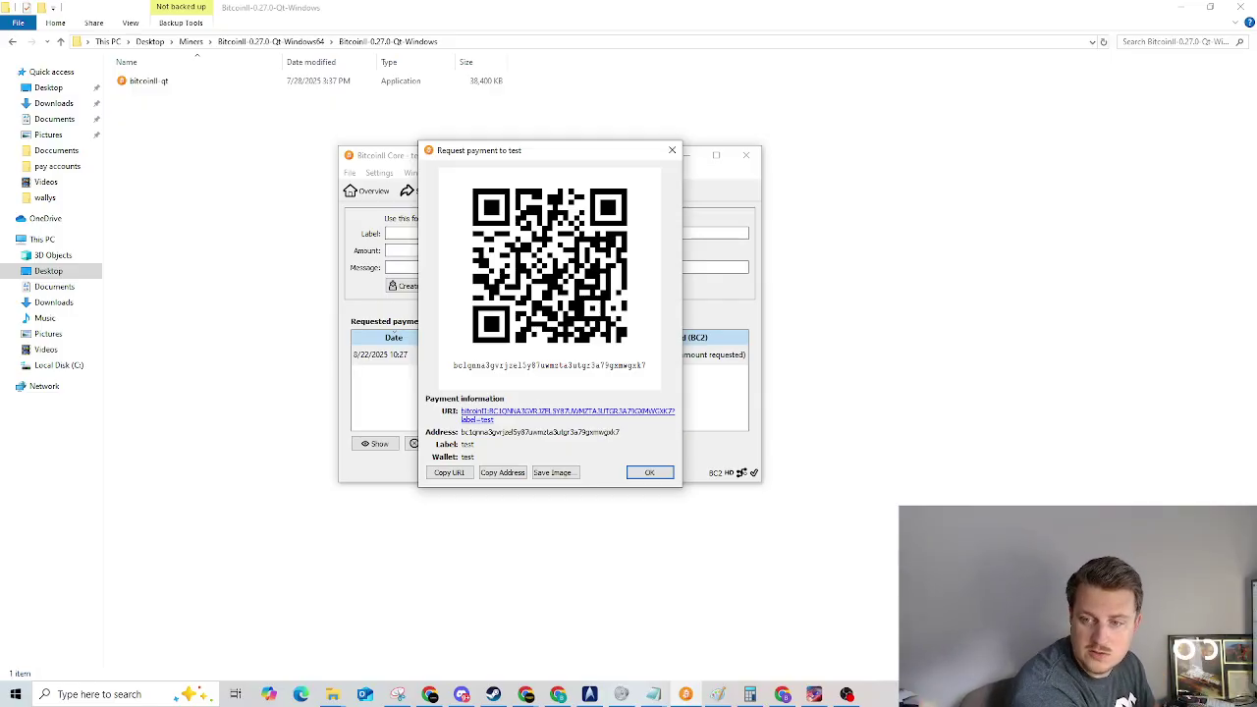
# Close the 'test' payment request and go back to the Overview showing 1 387.00129997 BC2.
pyautogui.hotkey('alt', 'Tab')
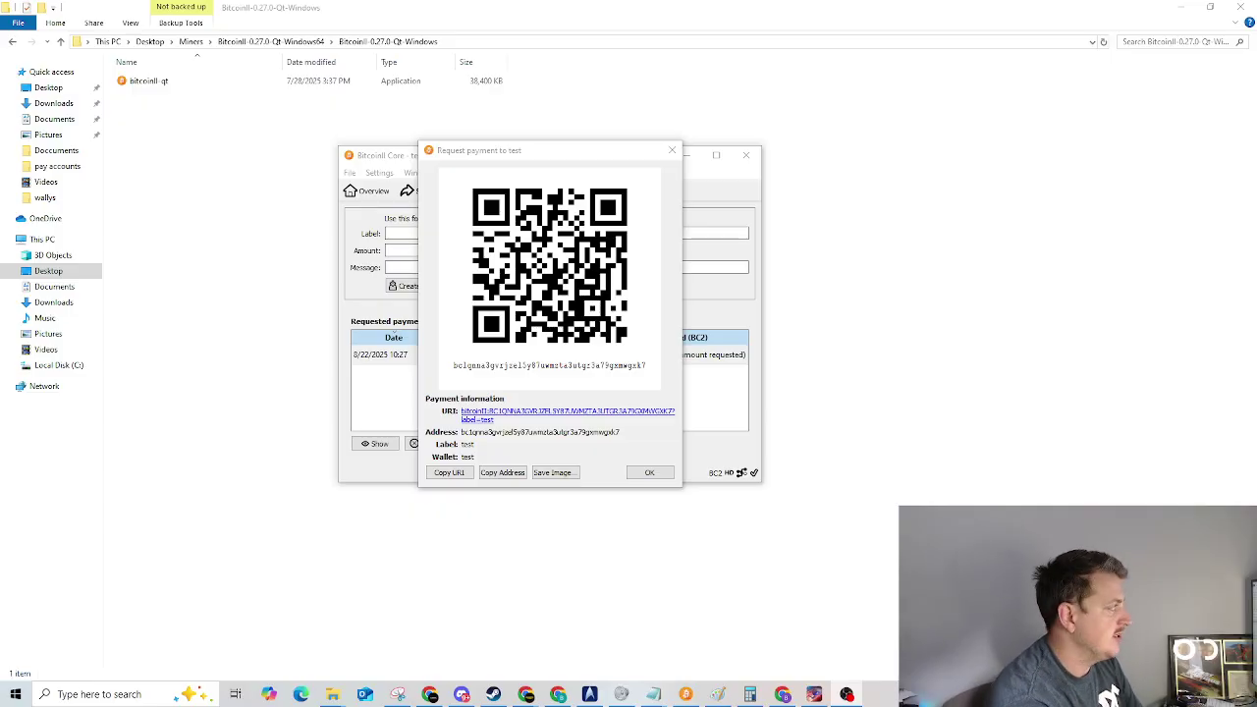
pyautogui.click(672, 149)
pyautogui.moveTo(628, 160); pyautogui.dragTo(868, 139)
pyautogui.click(611, 170)
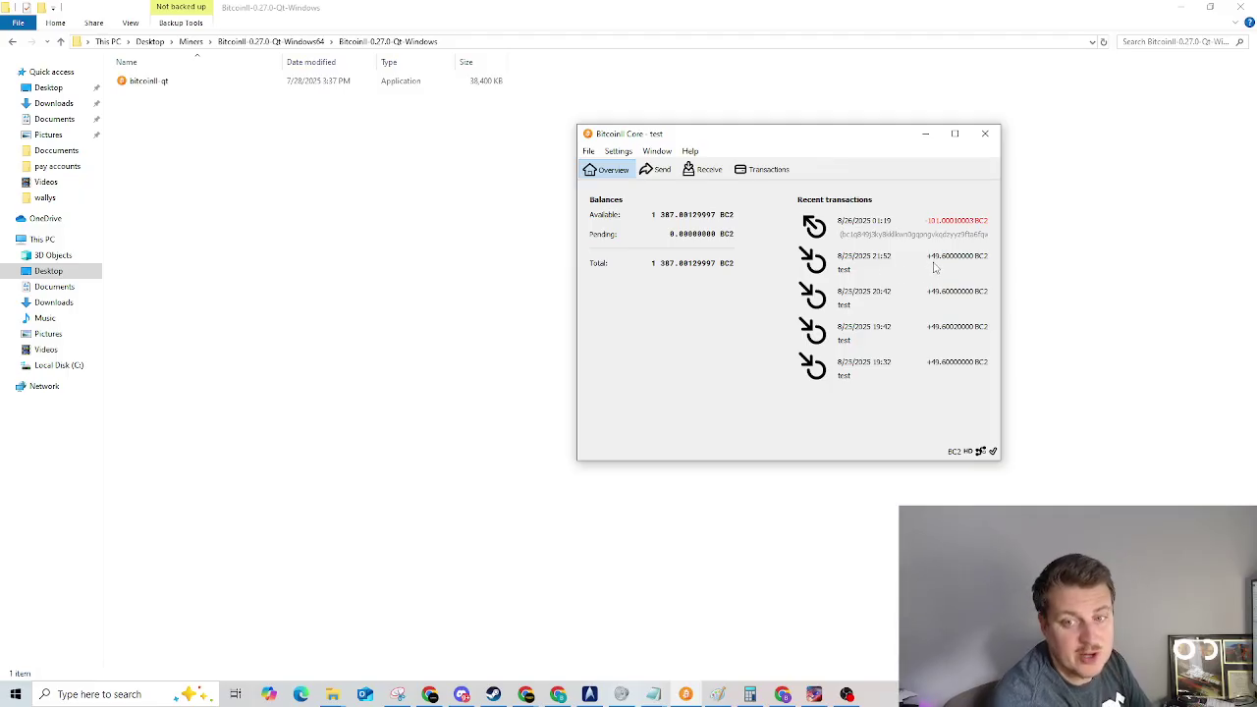
# Look over the recent transactions, then switch to the bc2pool.jellyfc.com stats page.
pyautogui.moveTo(934, 265)
pyautogui.moveTo(934, 226)
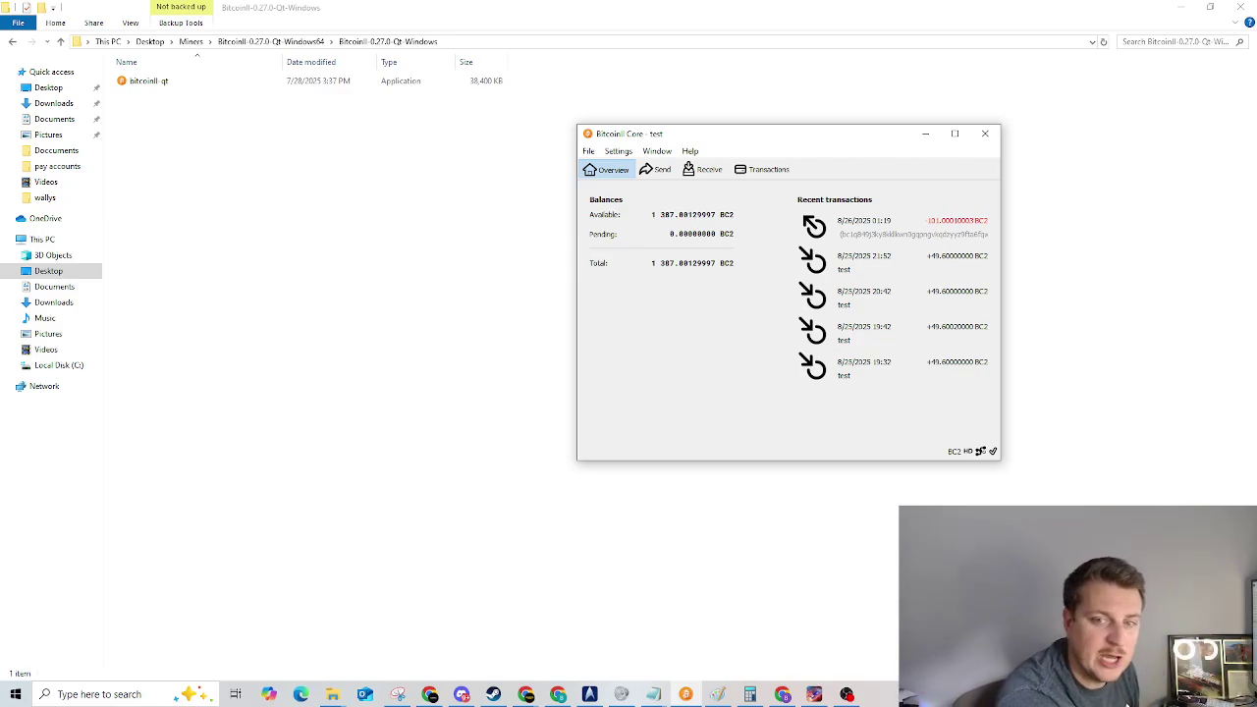
pyautogui.hotkey('alt', 'Tab')
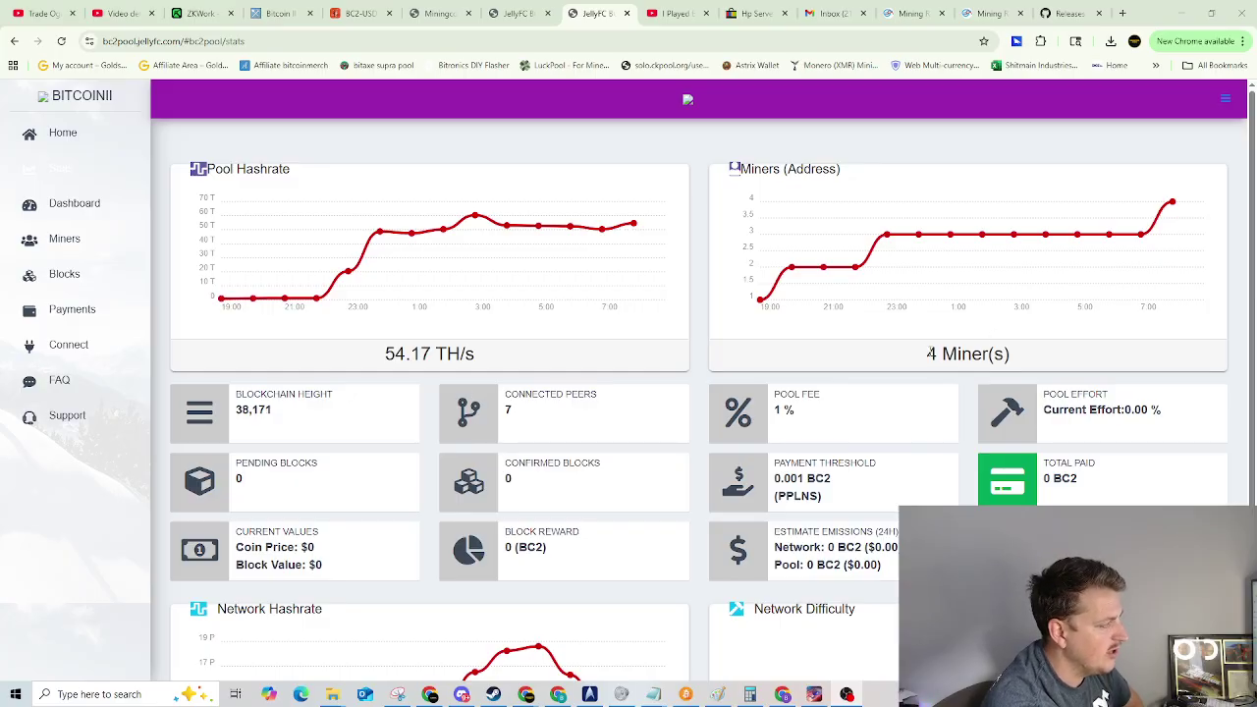
pyautogui.moveTo(928, 356); pyautogui.dragTo(989, 359)
pyautogui.click(1022, 359)
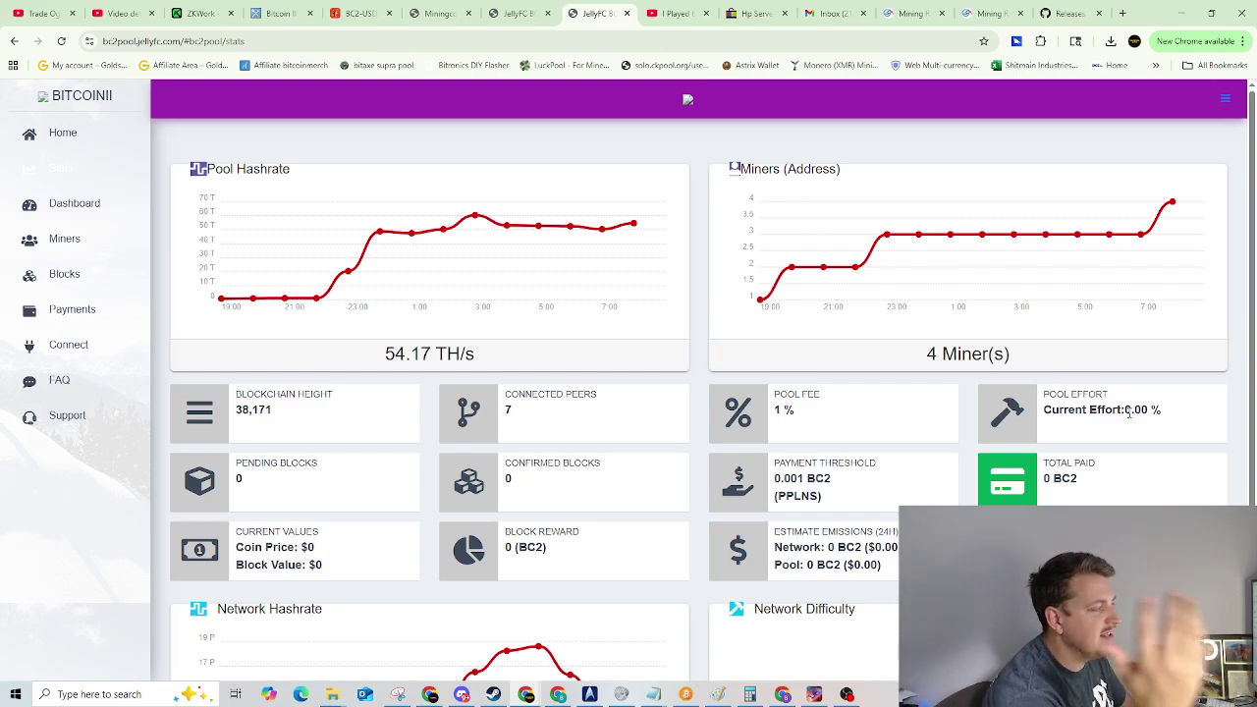
# Open the Connect page and scroll to the stratum ports 5017–5019 and setup guide.
pyautogui.click(69, 346)
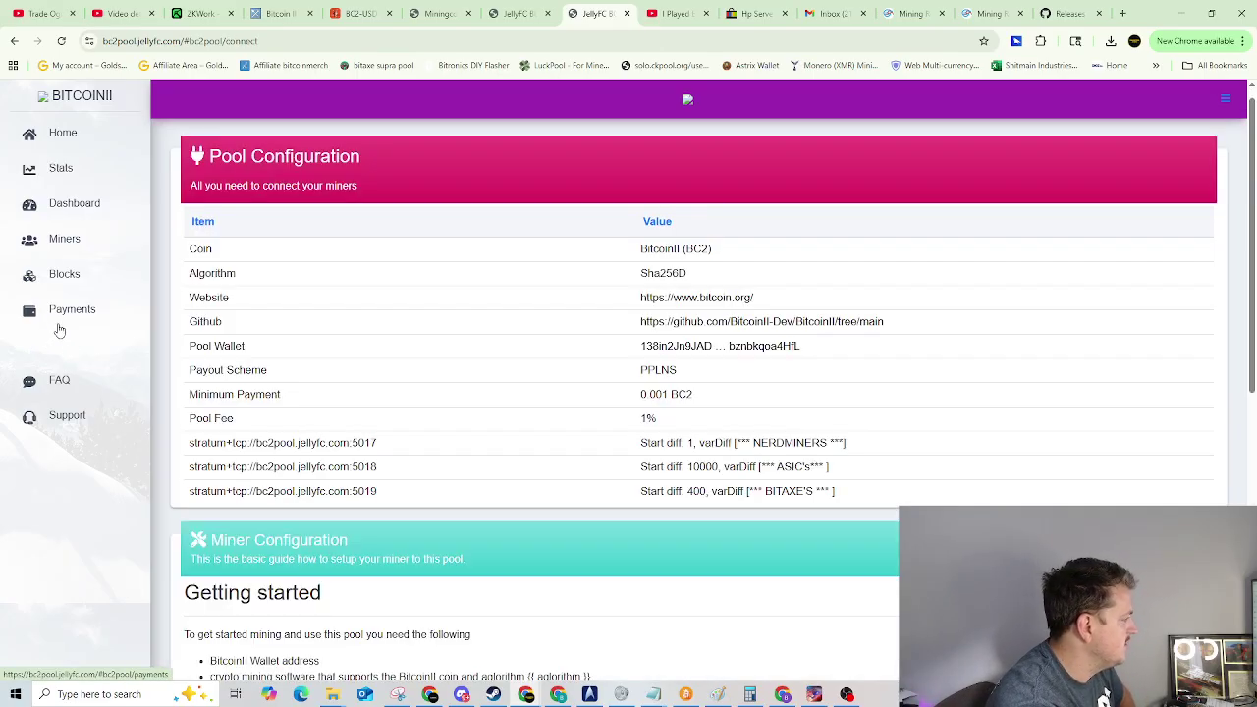
pyautogui.scroll(-1, 463, 379)
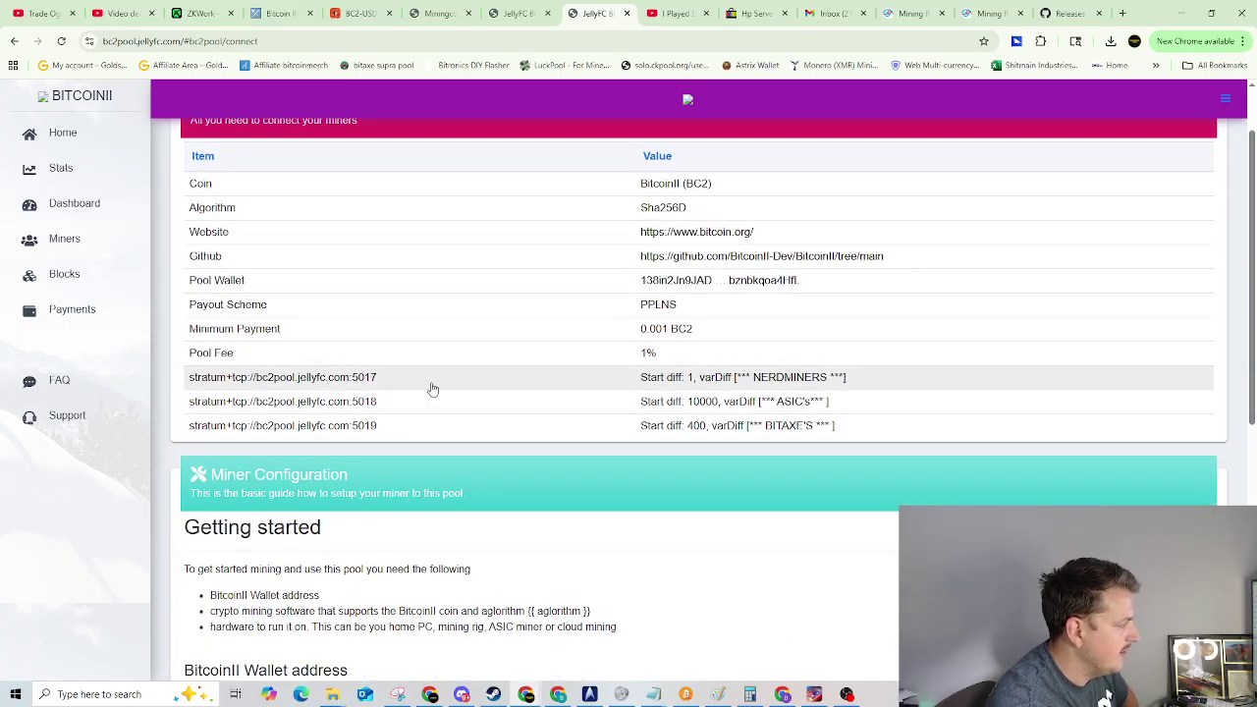